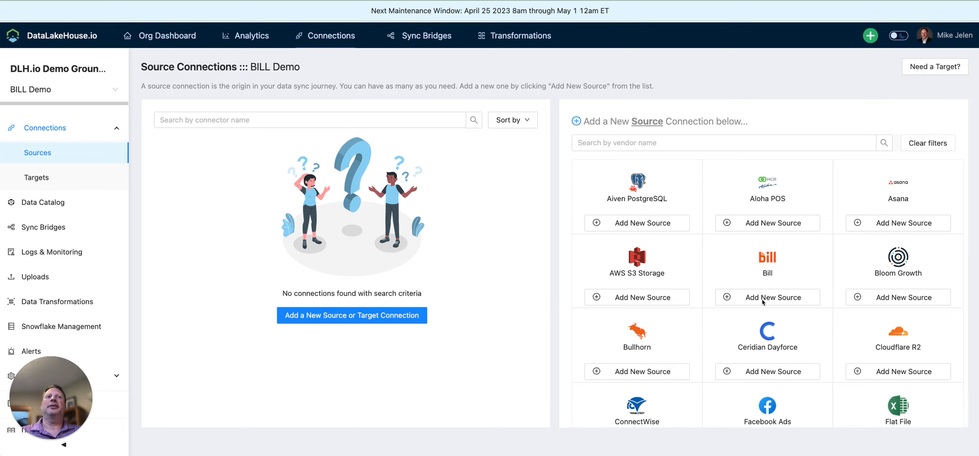
Start a new Bill source named 'Bill' with schema prefix BILLPROD in the Production environment.
click(761, 298)
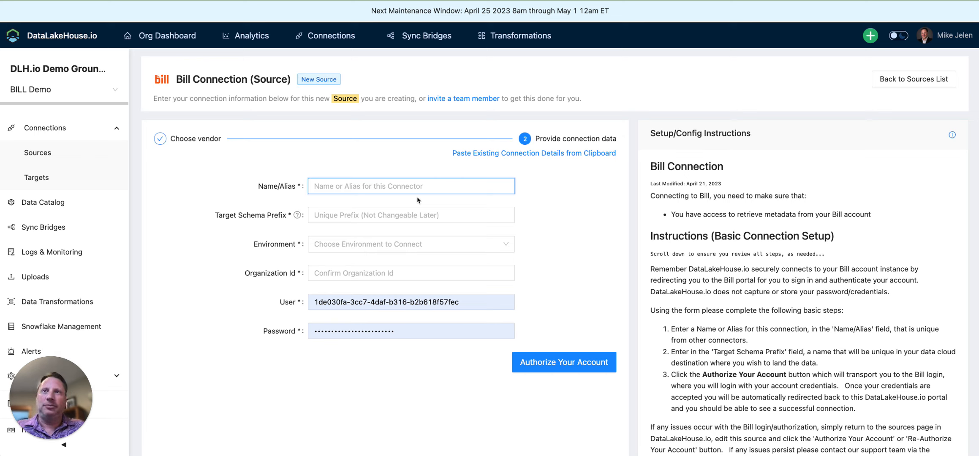
text(Bill)
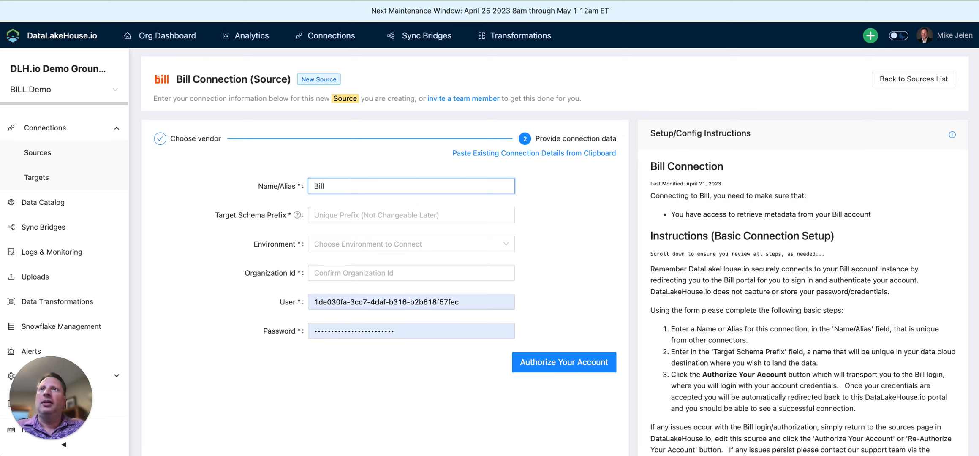
key(Tab)
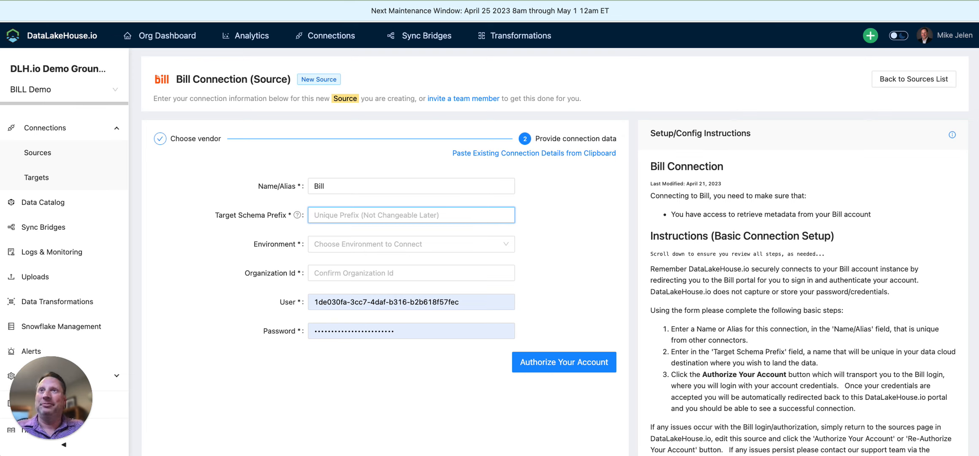
text(BILLPROD)
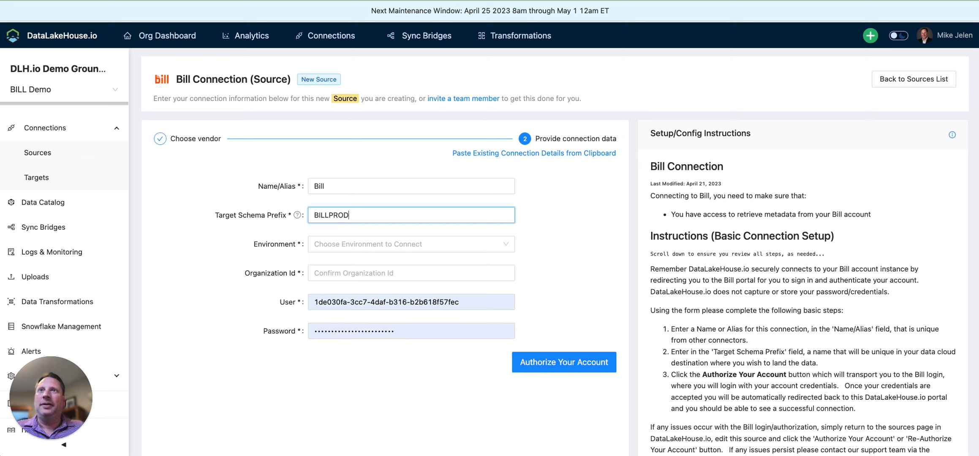
click(435, 249)
click(400, 266)
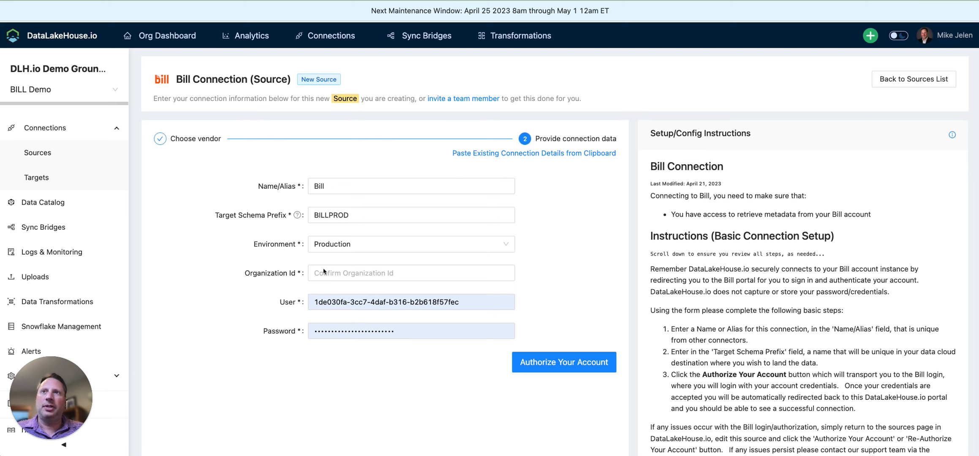
Enter the Bill organization id, user login and account password, then authorize the connection.
click(324, 273)
text(00802XRCADQTOCT1gp44)
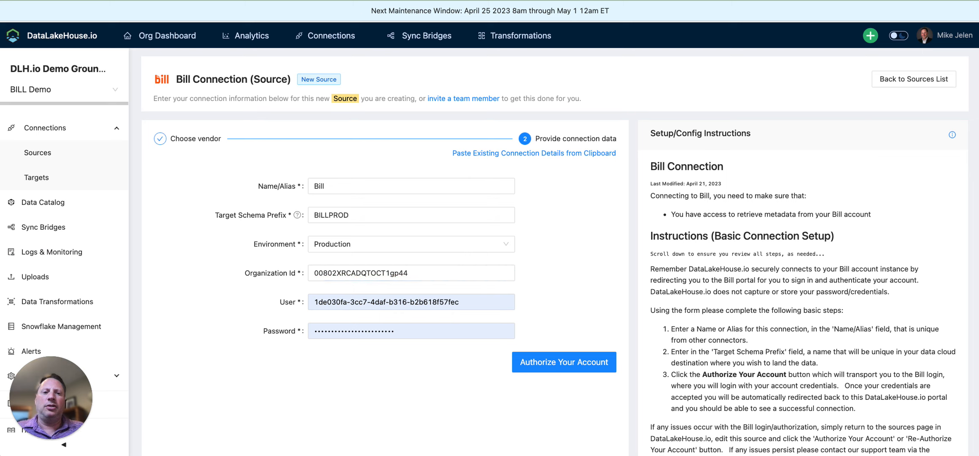
drag(461, 301, 299, 303)
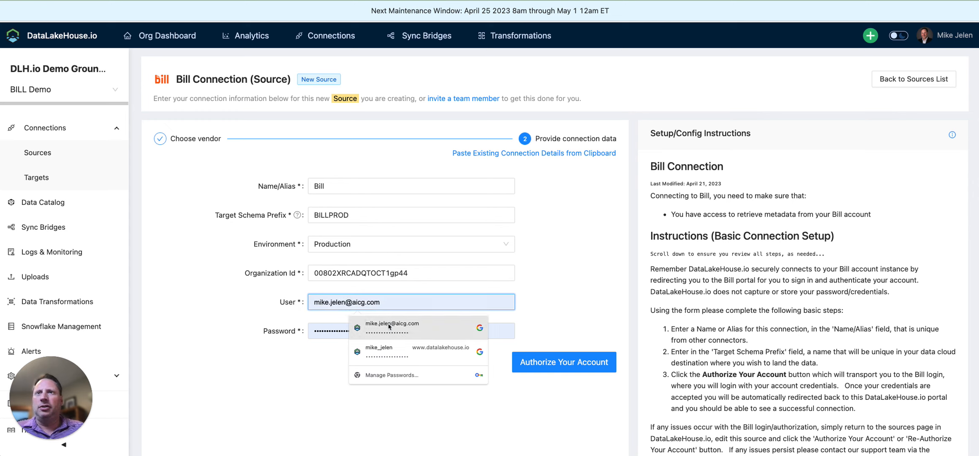
click(386, 327)
double_click(307, 324)
key(super+v)
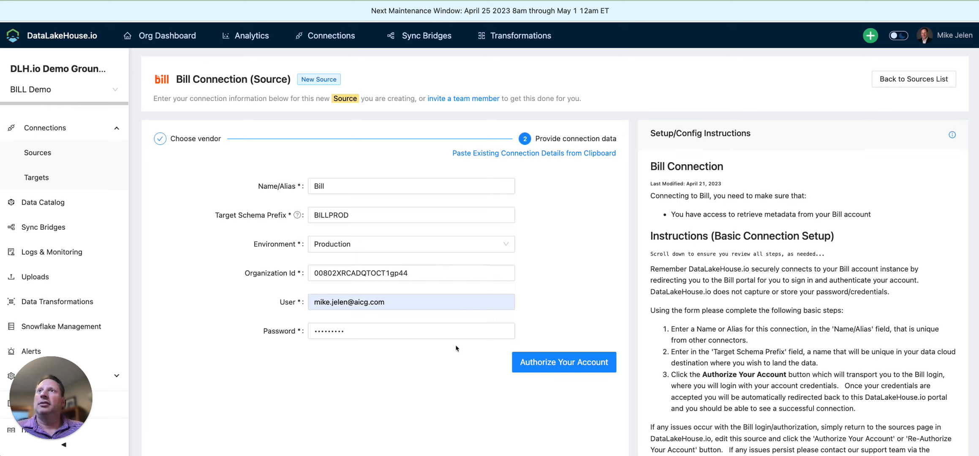
click(566, 364)
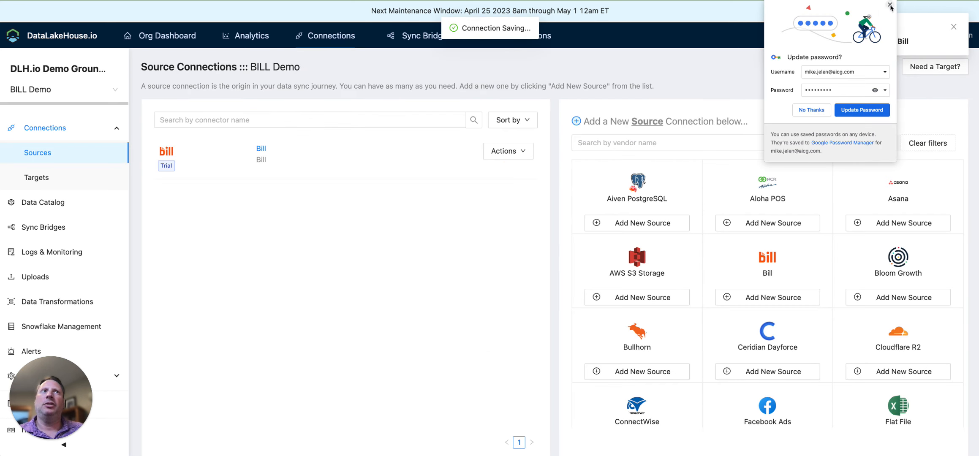
Check that Snowflake_Target uses database DLH_DEMO_SANDBOX, then go to the empty Sync Bridges page.
click(890, 4)
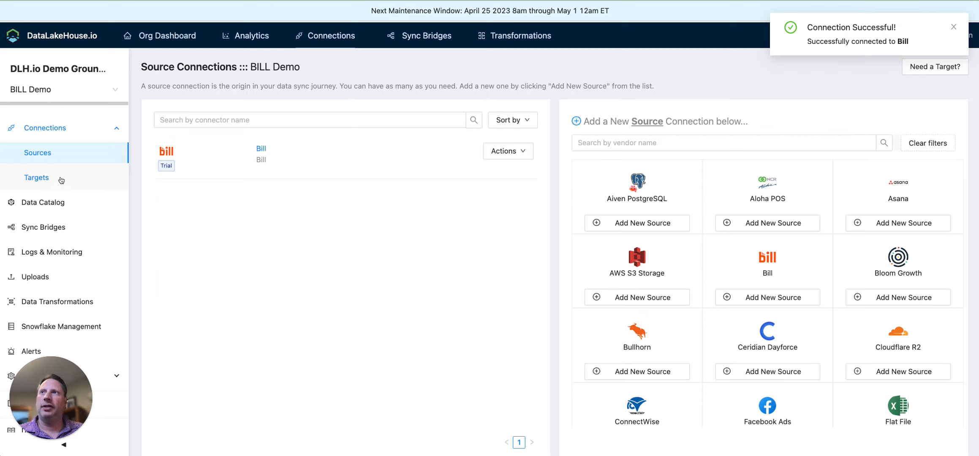
click(61, 180)
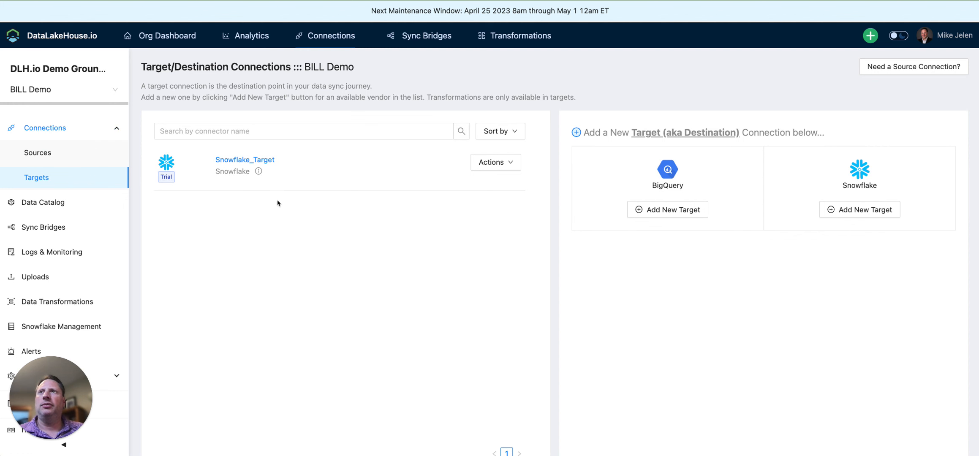
click(238, 160)
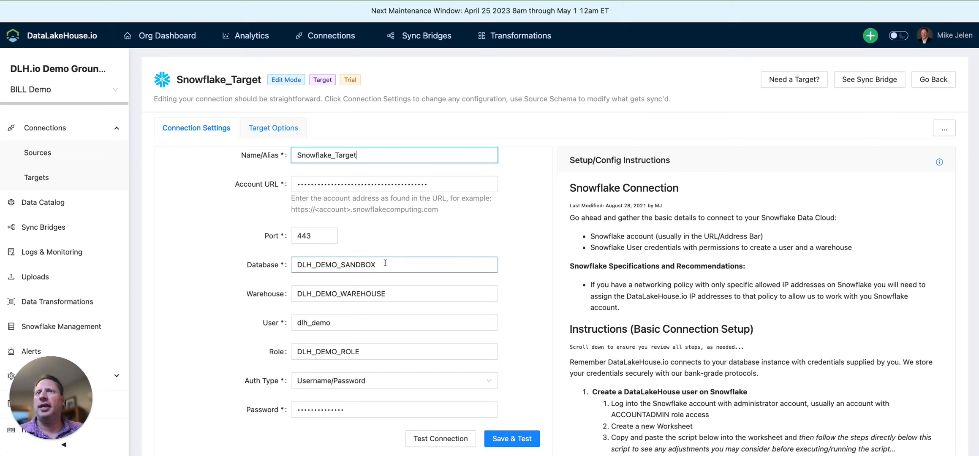
drag(385, 262, 290, 263)
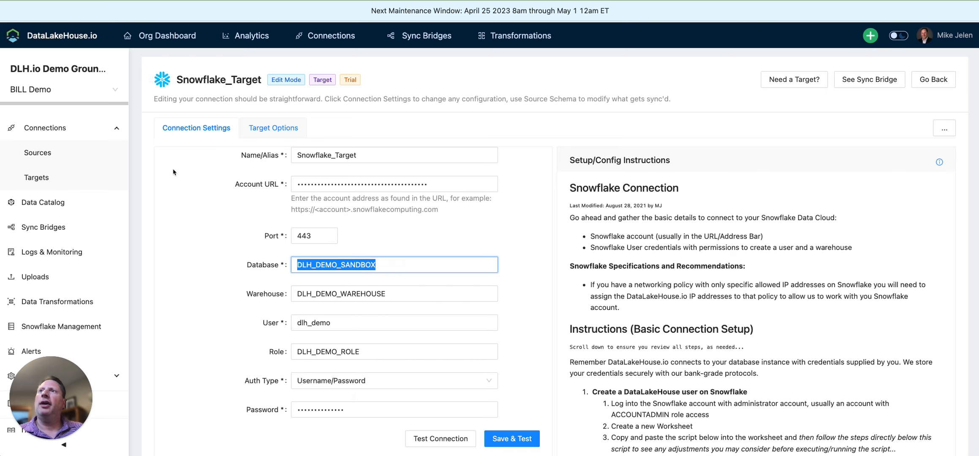
click(48, 226)
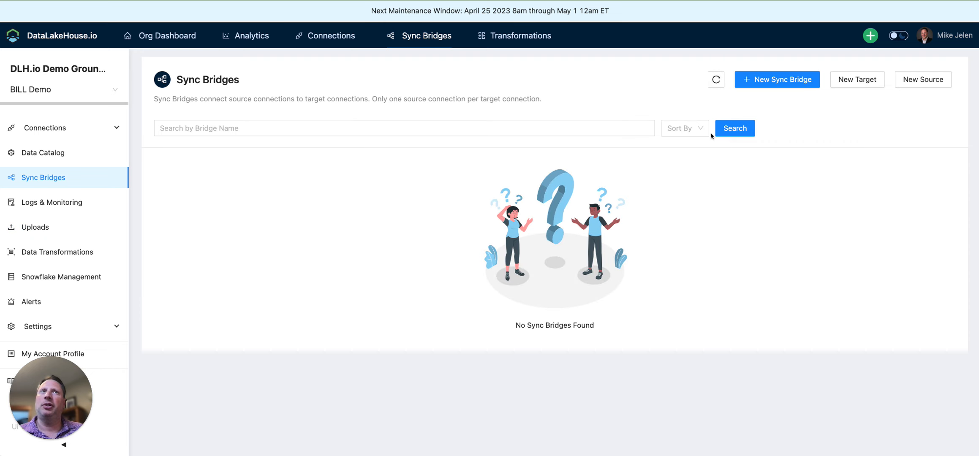
Create a new sync bridge named 'Sync Bill' from source Bill to target Snowflake_Target.
click(772, 81)
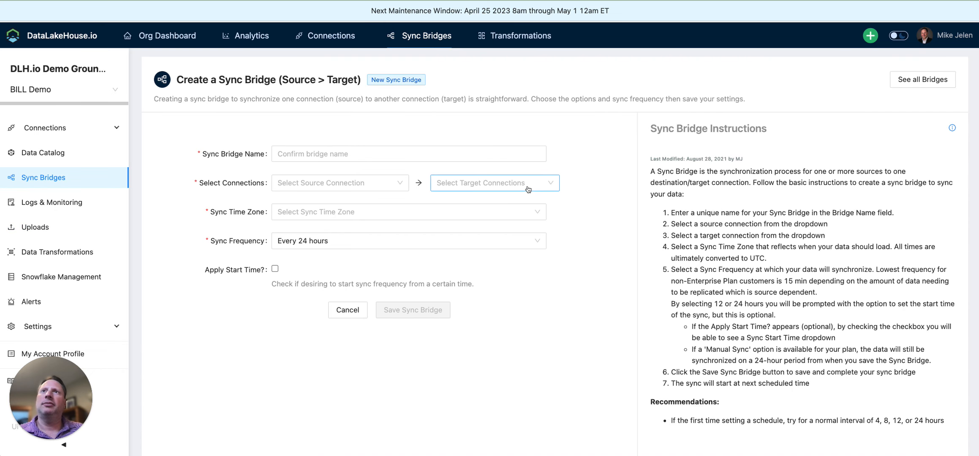
click(369, 154)
text(Sync )
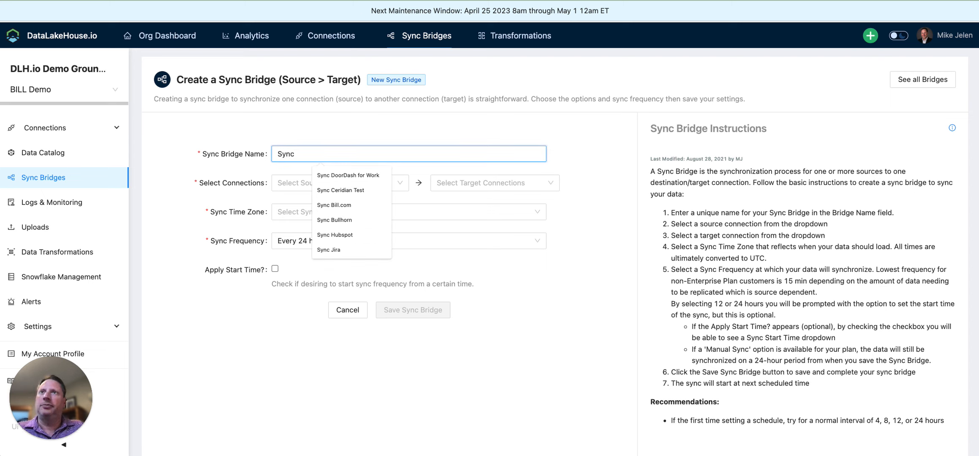
text(Bill)
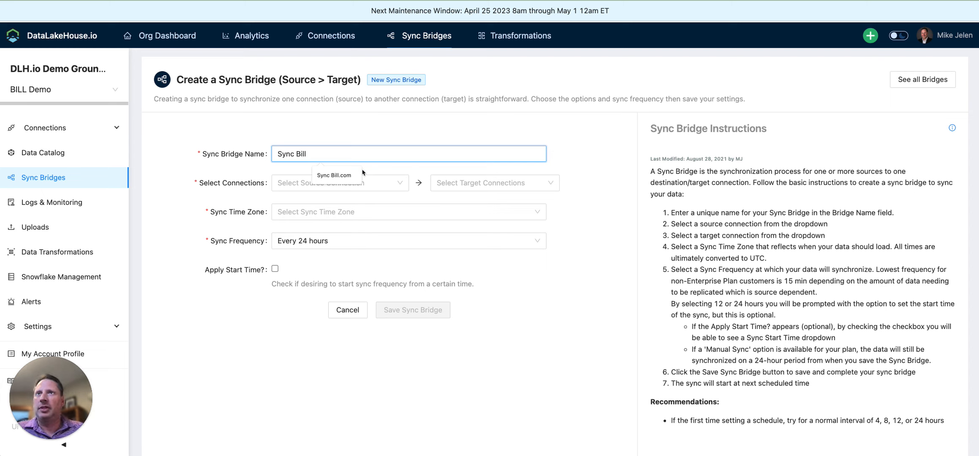
click(329, 182)
click(299, 207)
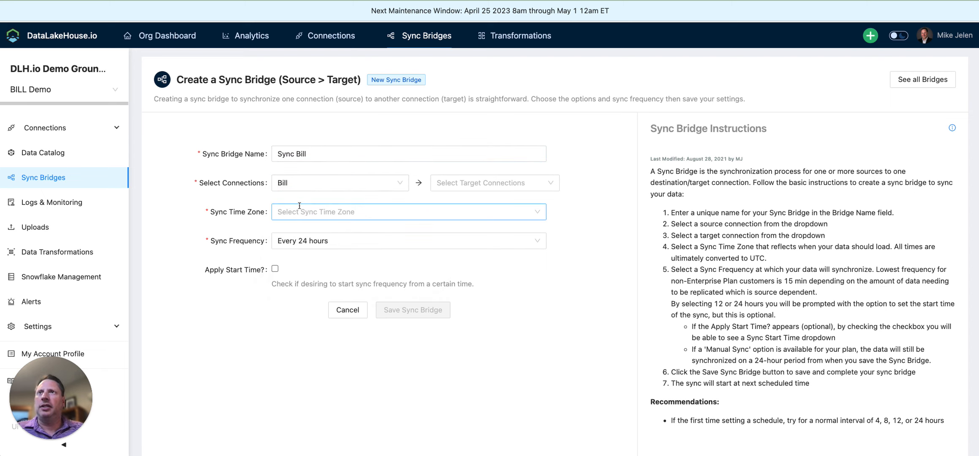
click(451, 187)
click(466, 205)
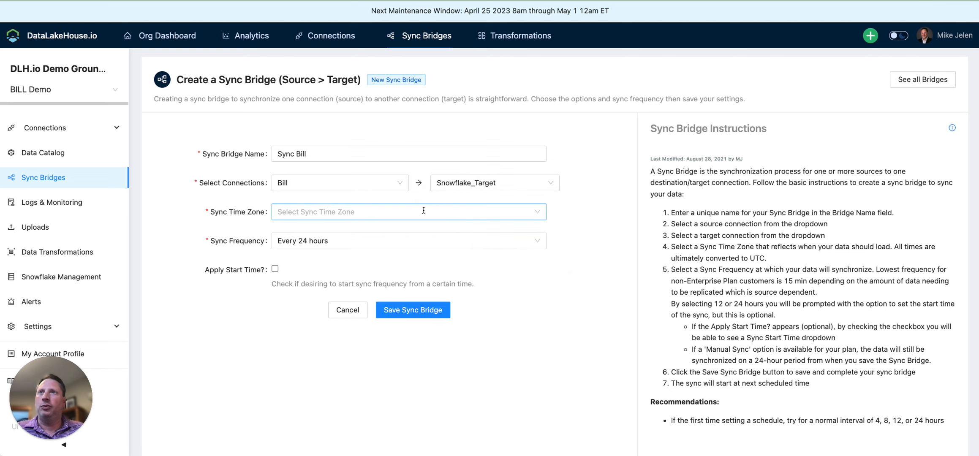
Set the bridge to America/Chicago time zone, syncing every 1 hour, and save it.
click(394, 210)
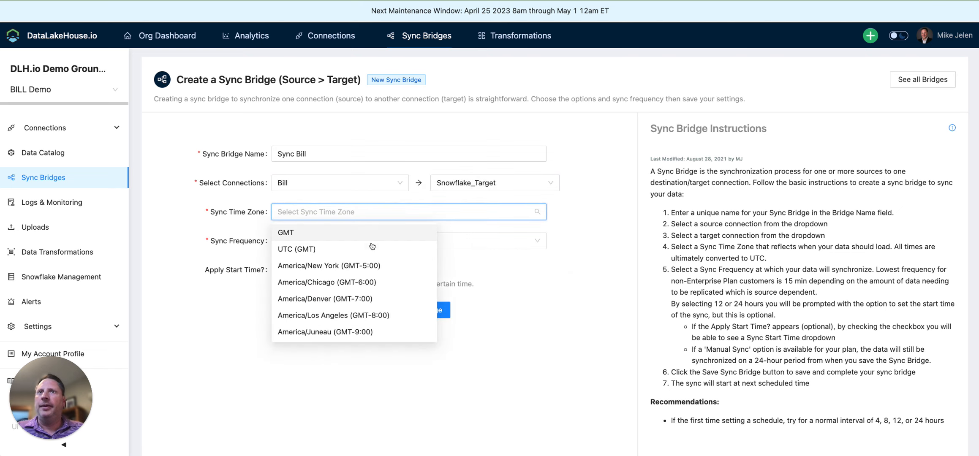
click(358, 281)
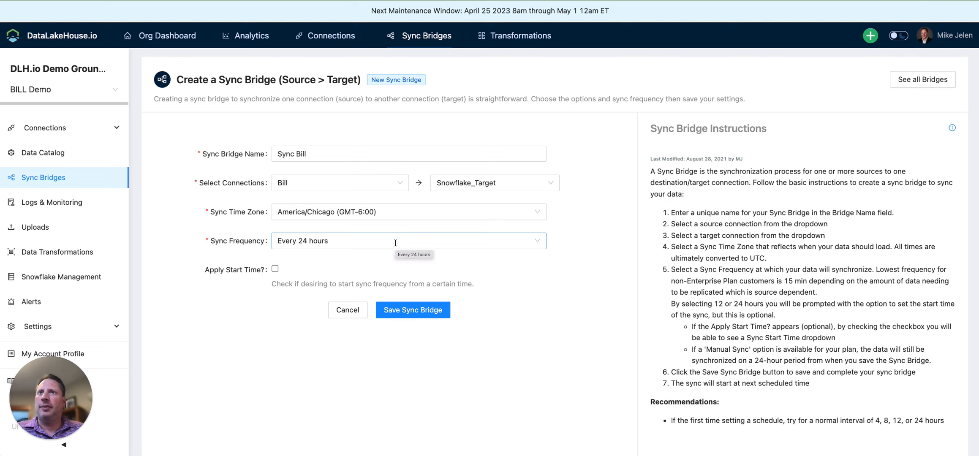
click(395, 242)
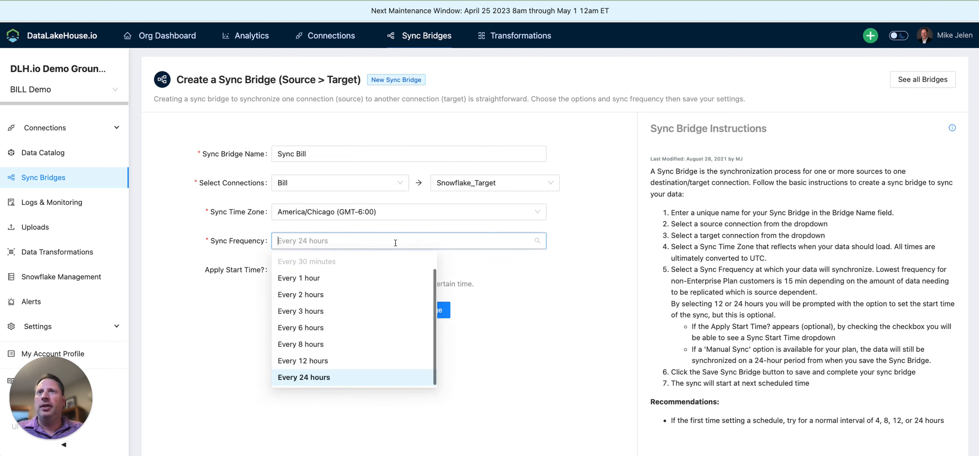
click(353, 279)
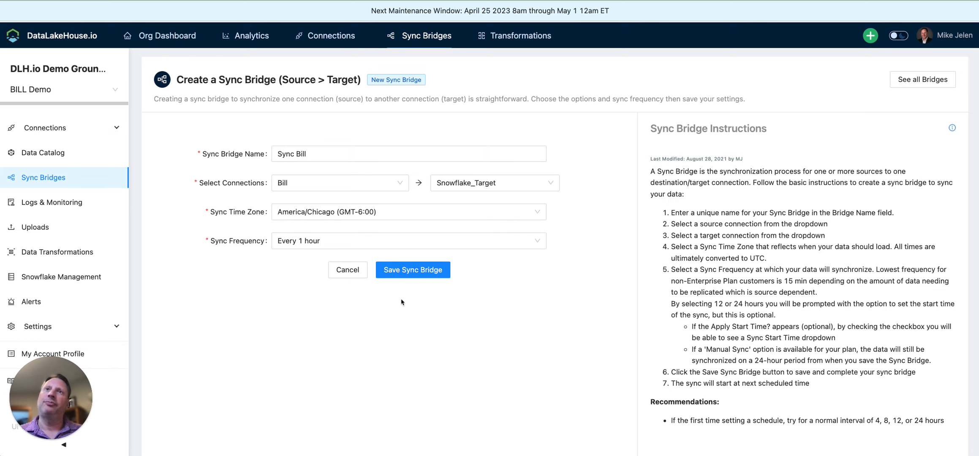
click(406, 272)
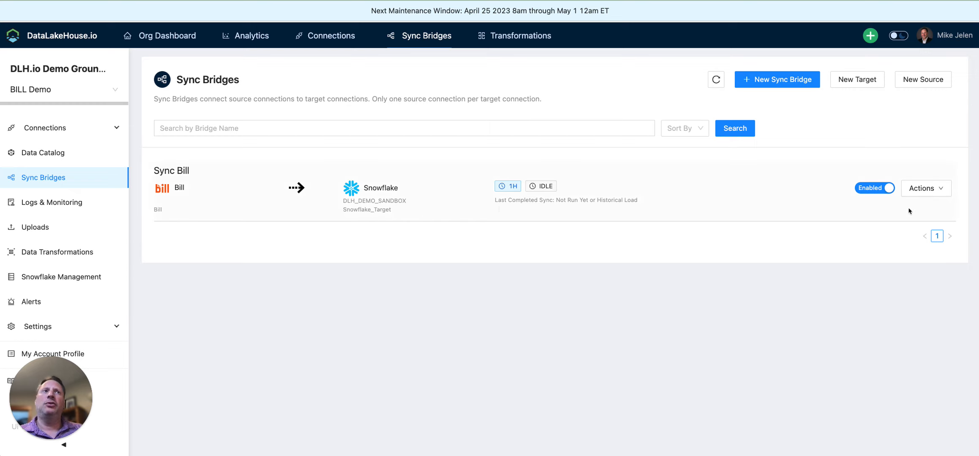
Run the Sync Bill bridge right now, confirm, and view its Logs & Monitoring entries.
click(942, 190)
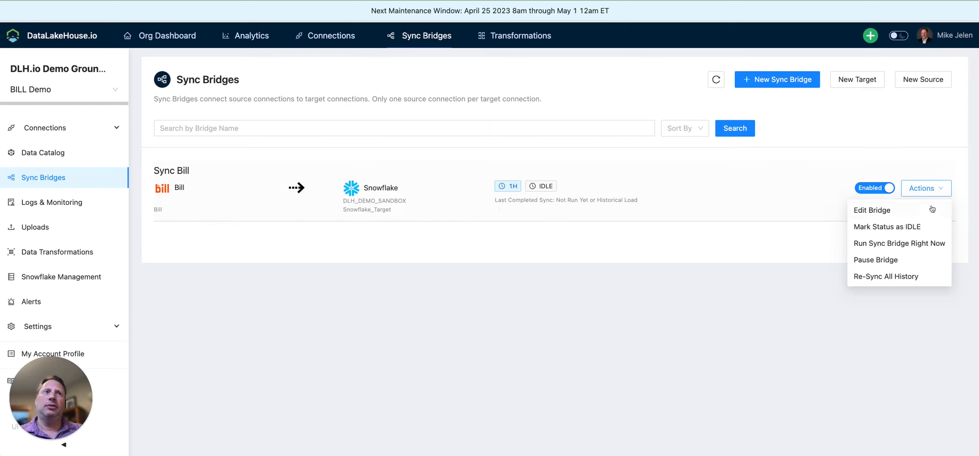
click(899, 244)
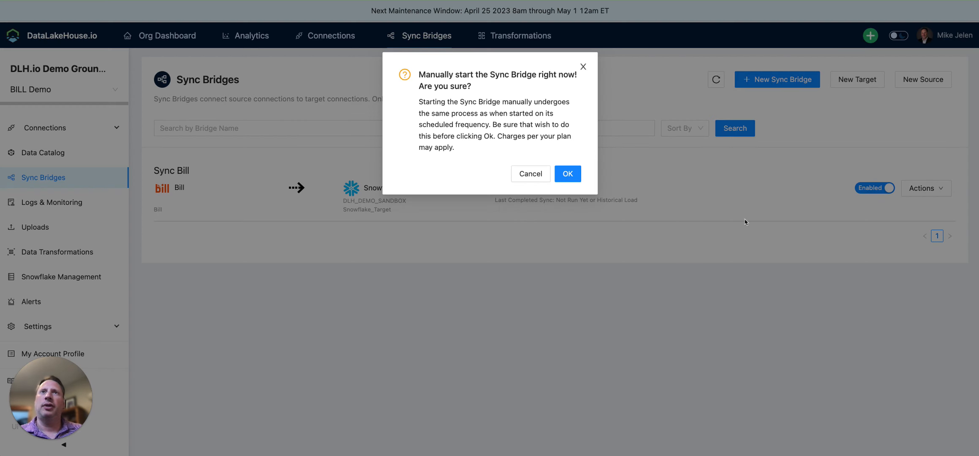
click(566, 174)
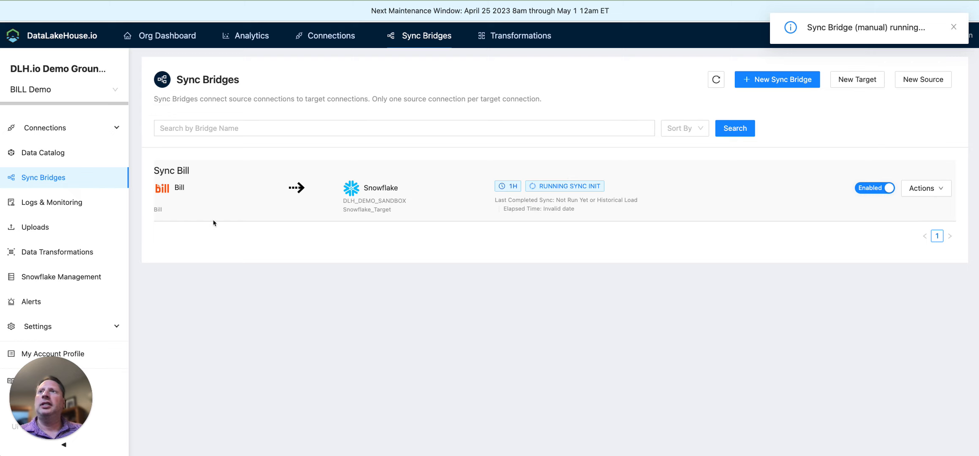
click(62, 203)
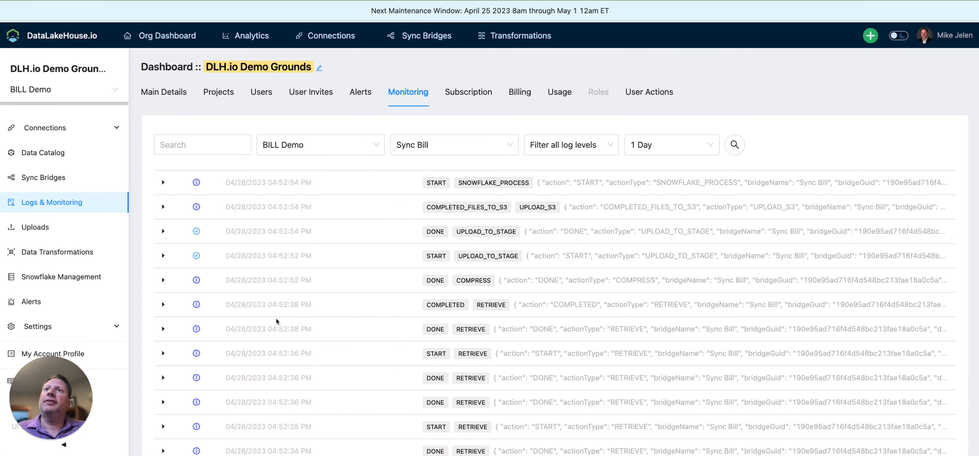
Scroll through the Sync Bill log entries and back up to the DONE END entry at 04:55:49 PM.
scroll(277, 321, down, 3)
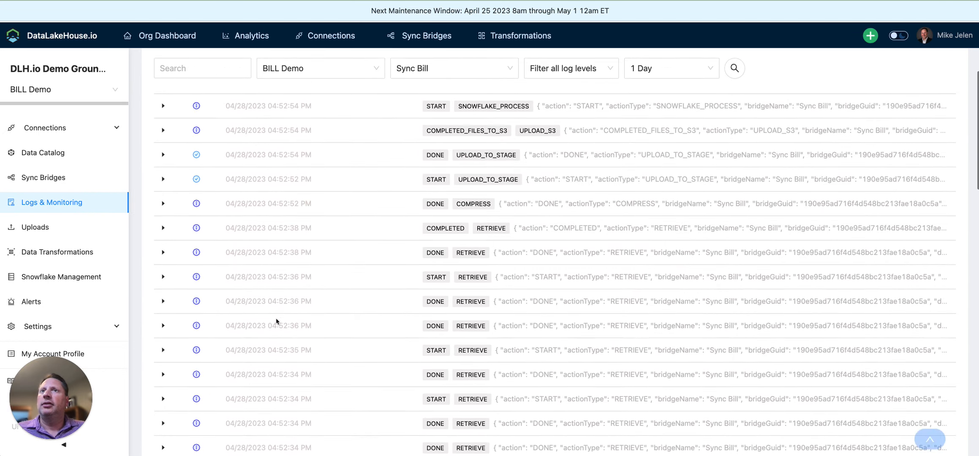
scroll(276, 322, down, 6)
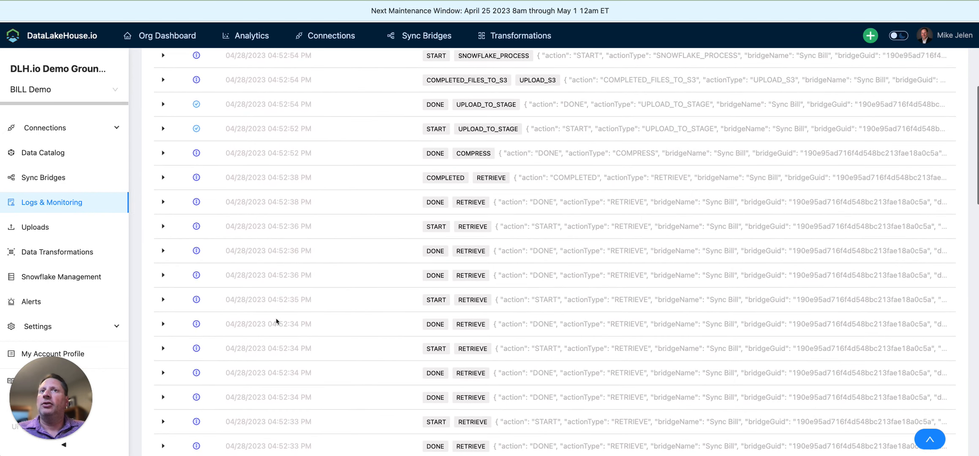
scroll(277, 321, down, 9)
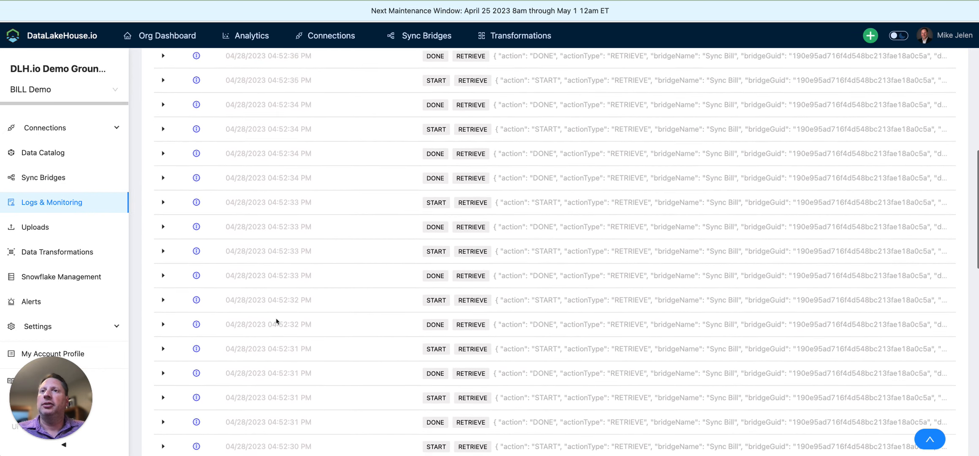
scroll(277, 321, down, 5)
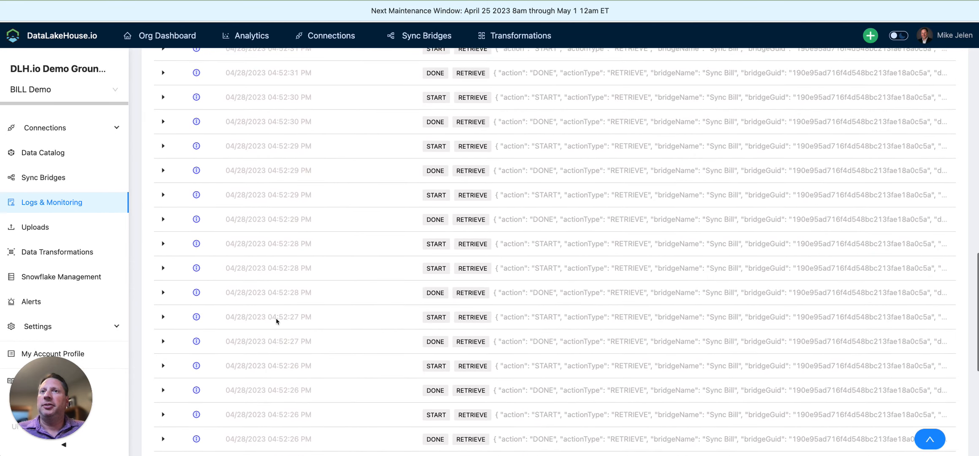
scroll(273, 322, down, 4)
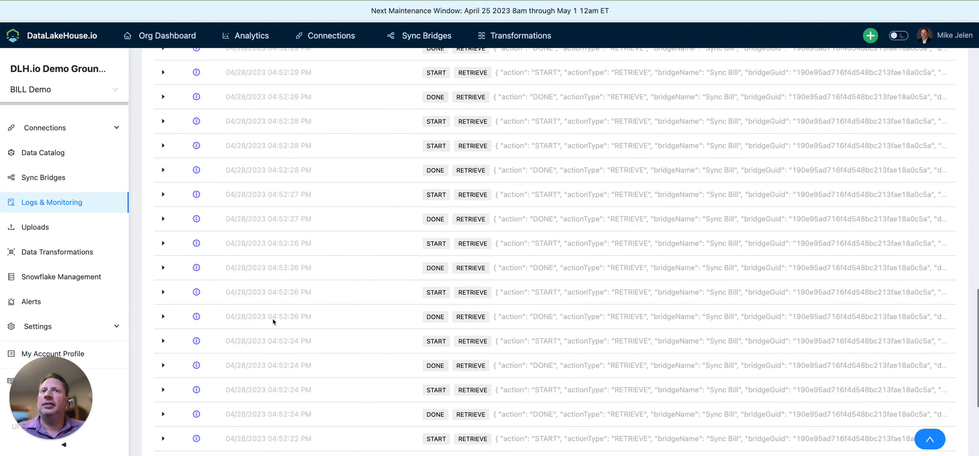
scroll(273, 321, up, 8)
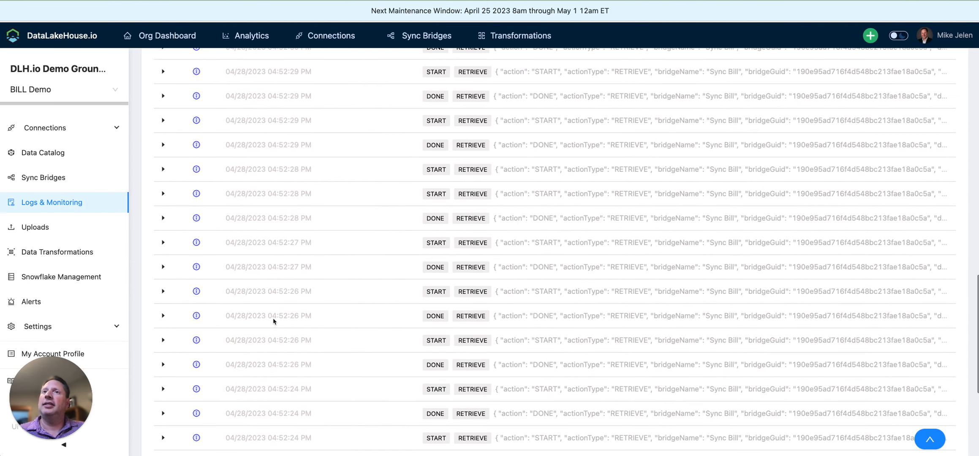
scroll(273, 322, up, 10)
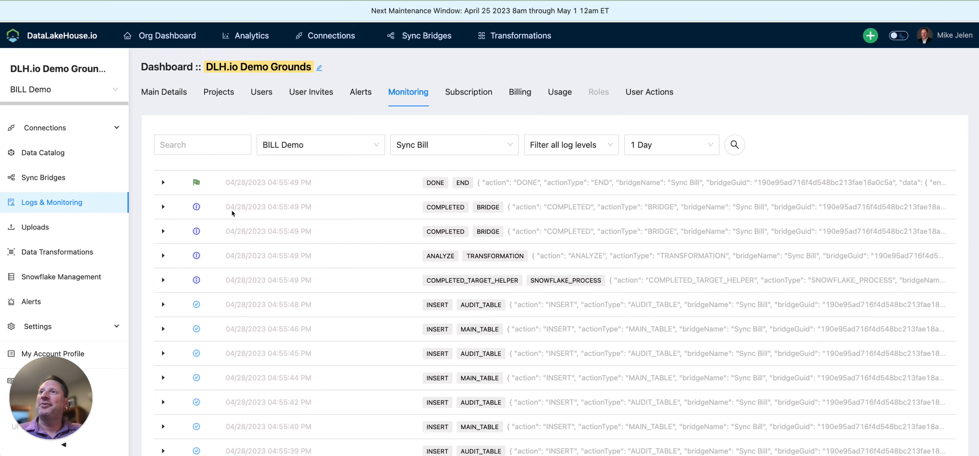
Return to the Sync Bridges list before switching to the Snowflake worksheet.
click(53, 182)
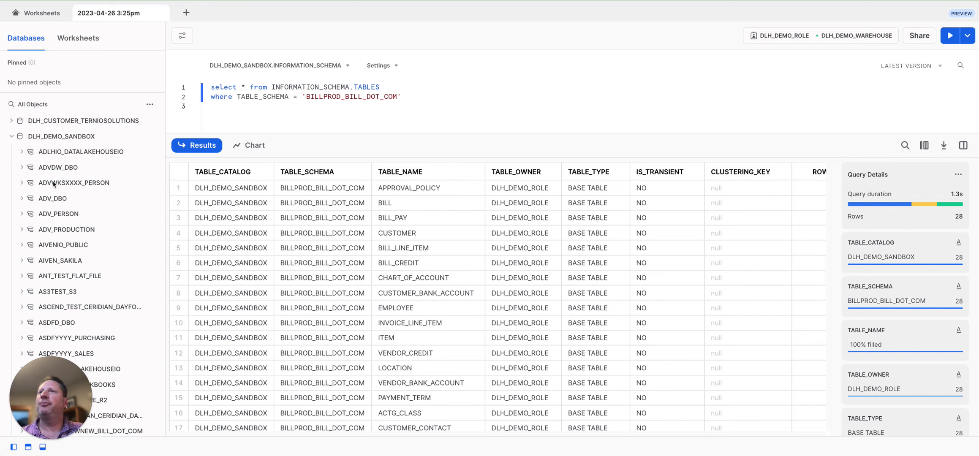
Expand BILLPROD_BILL_DOT_COM's Tables folder and view table details, such as BILL with 30 rows.
scroll(67, 211, down, 4)
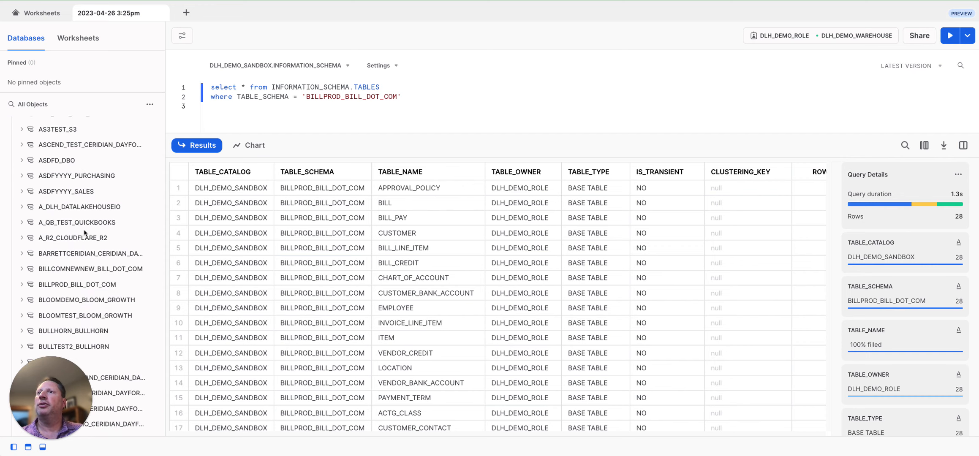
scroll(85, 232, down, 3)
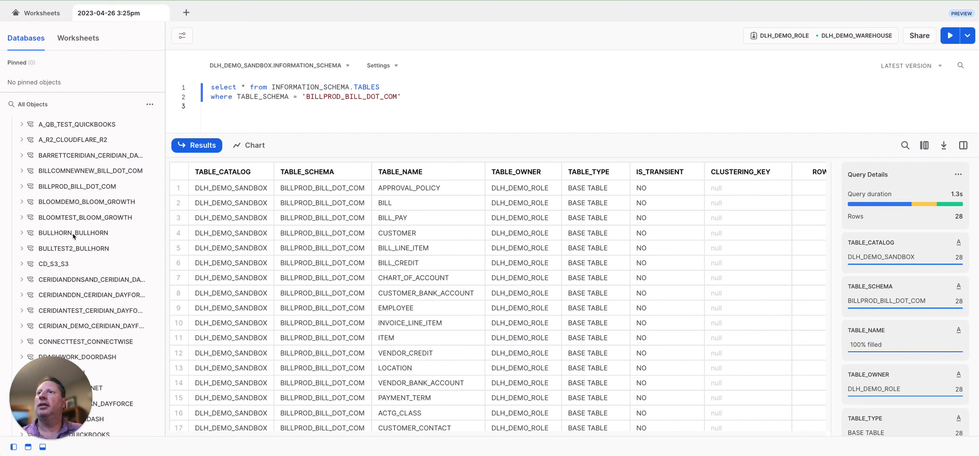
click(22, 187)
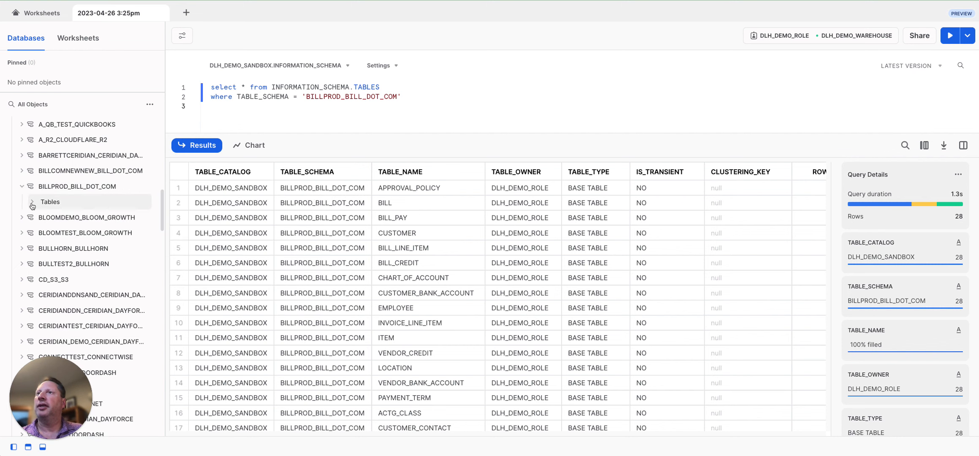
click(32, 203)
mouse_move(103, 236)
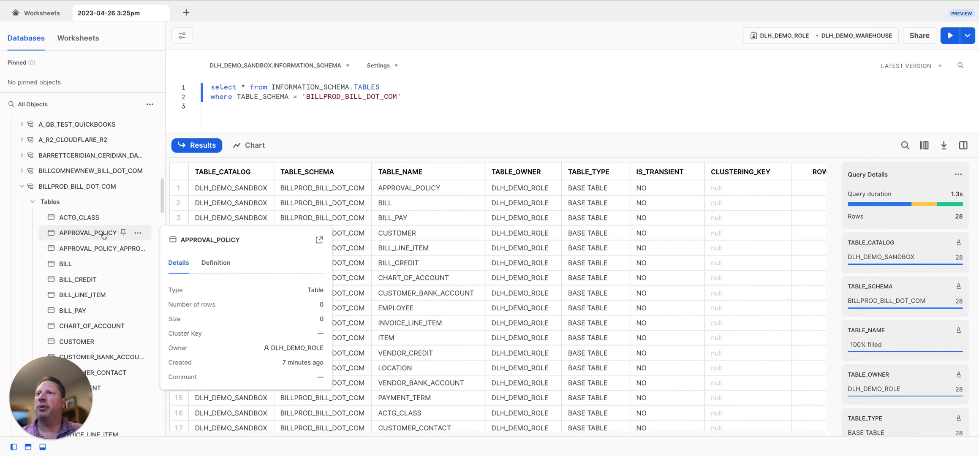
scroll(103, 236, down, 1)
scroll(103, 235, down, 1)
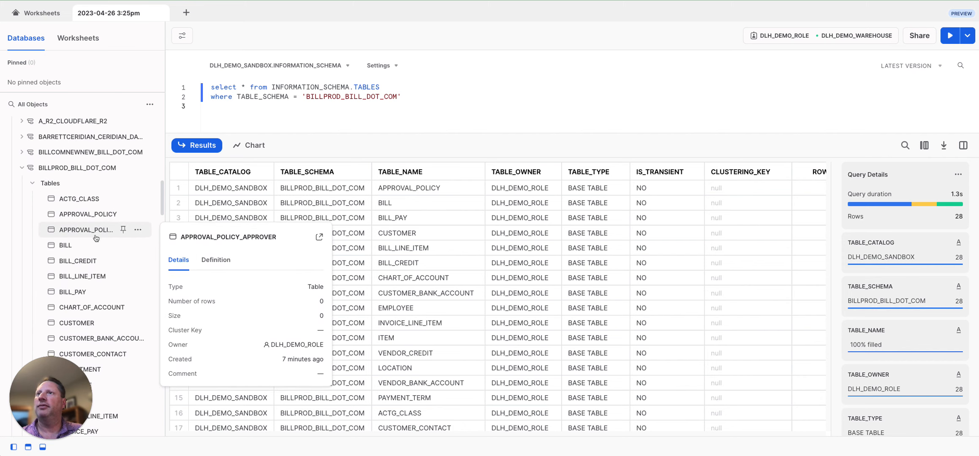
mouse_move(77, 245)
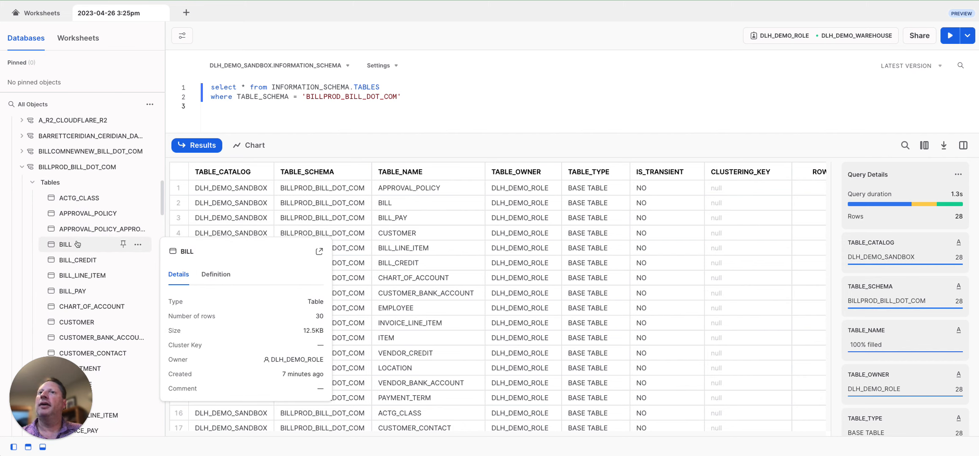
mouse_move(65, 294)
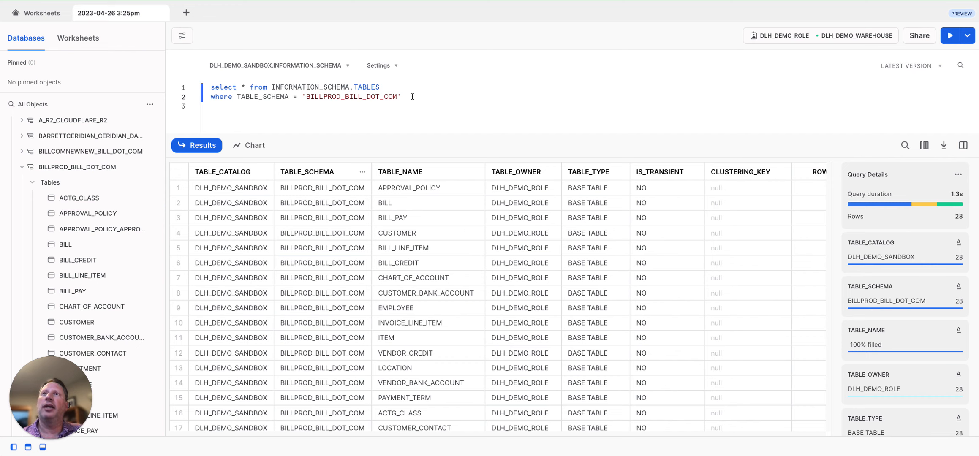
Hide the query stats so the results show ROW_COUNT and BYTES for each BILLPROD table.
drag(402, 96, 208, 89)
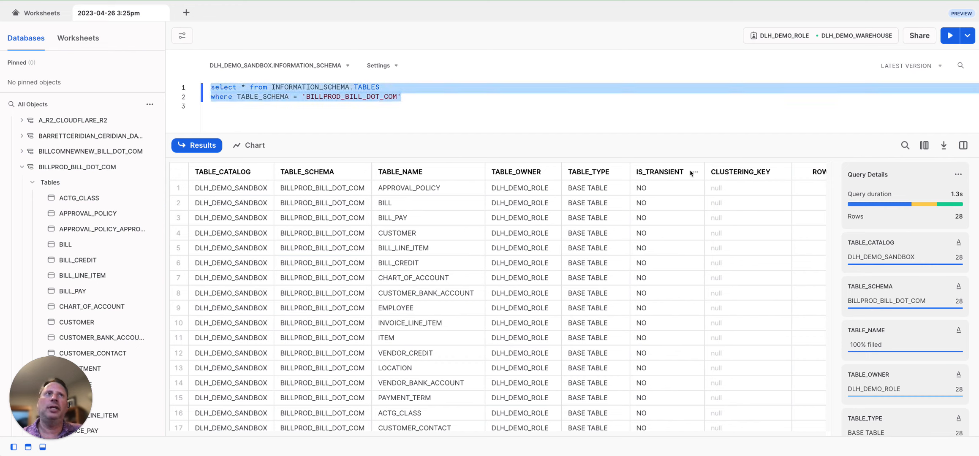
click(962, 145)
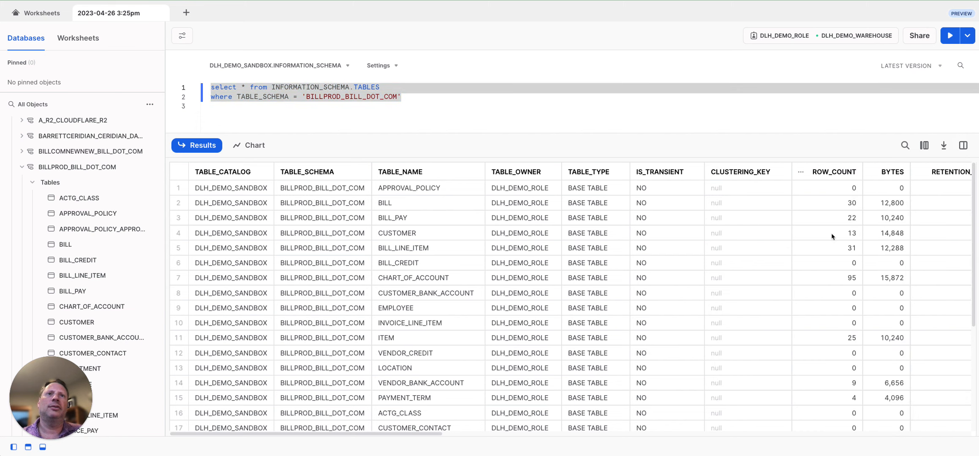